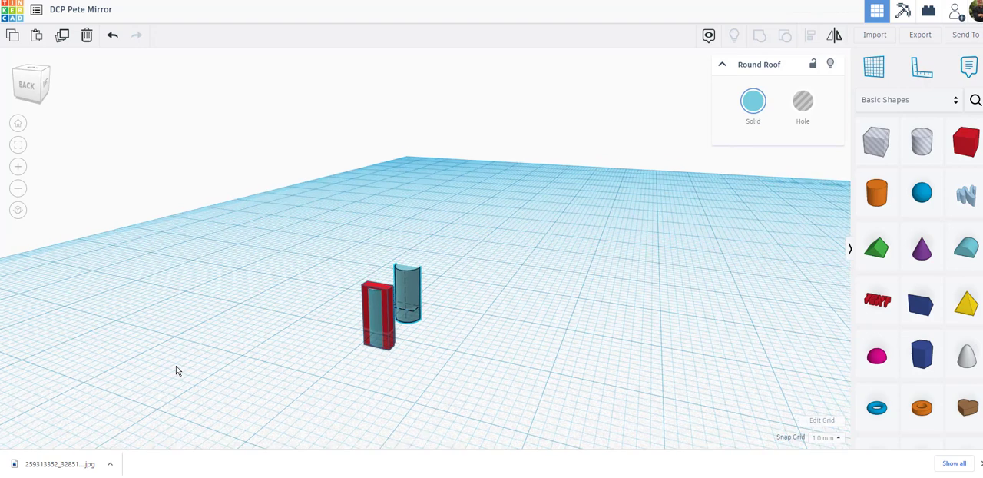
Turn the round roof inside the red box into a hole and group it with the box
{"action": "left_click", "coordinate": [376, 331]}
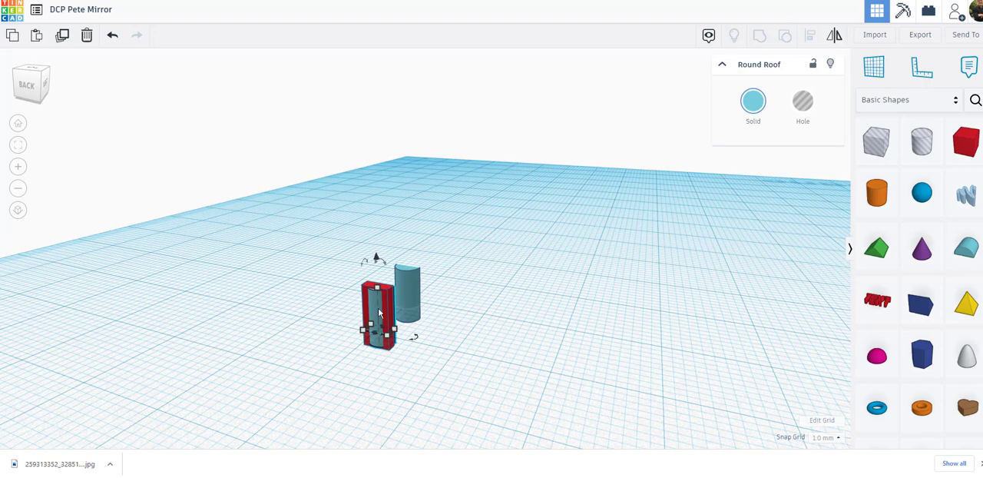
{"action": "left_click", "coordinate": [801, 104]}
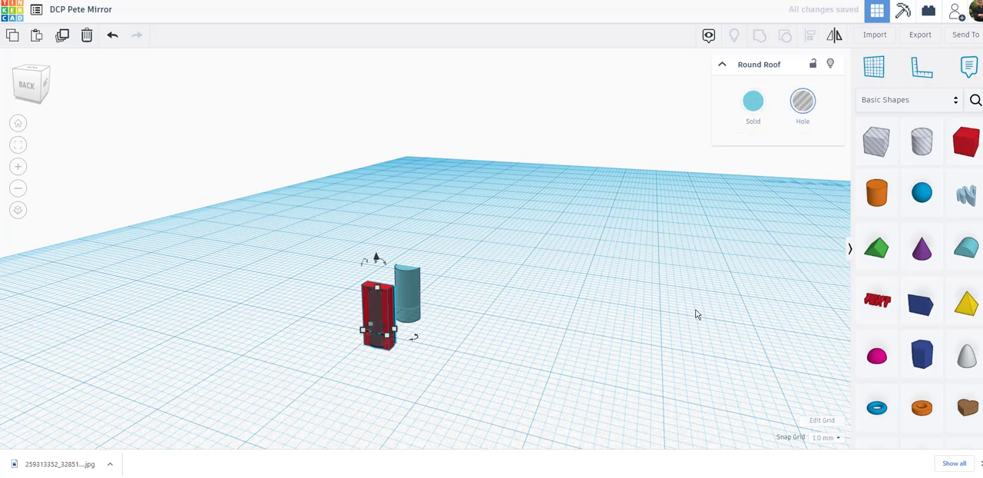
{"action": "right_click_drag", "start_coordinate": [696, 314], "coordinate": [469, 316]}
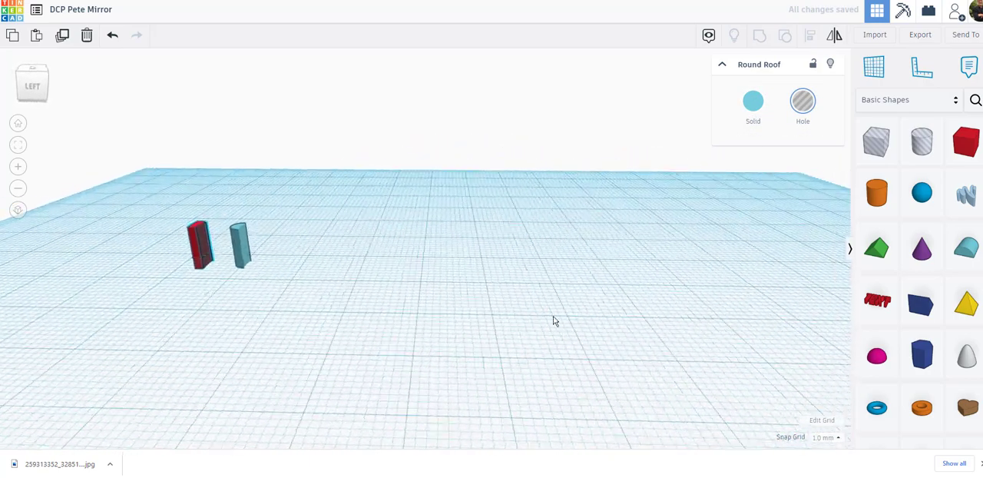
{"action": "right_click_drag", "start_coordinate": [555, 320], "coordinate": [628, 314]}
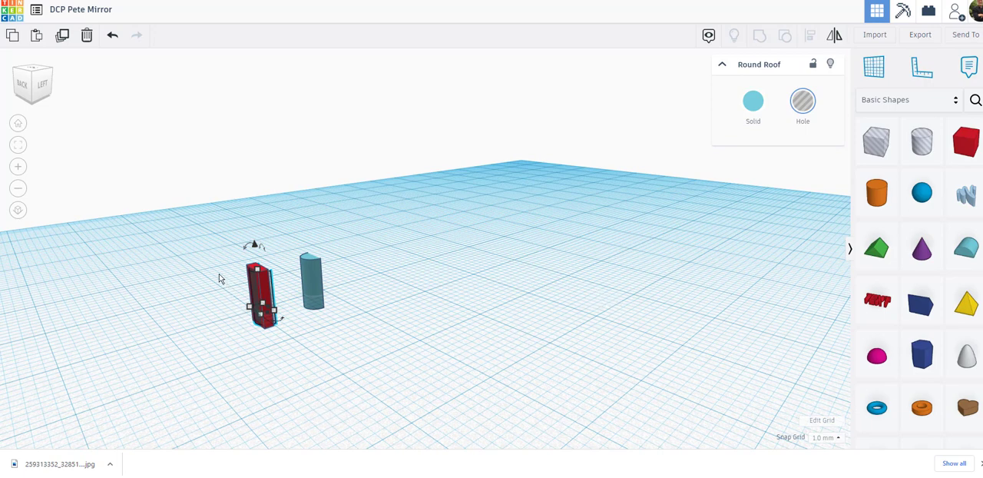
{"action": "left_click_drag", "start_coordinate": [219, 278], "coordinate": [279, 347]}
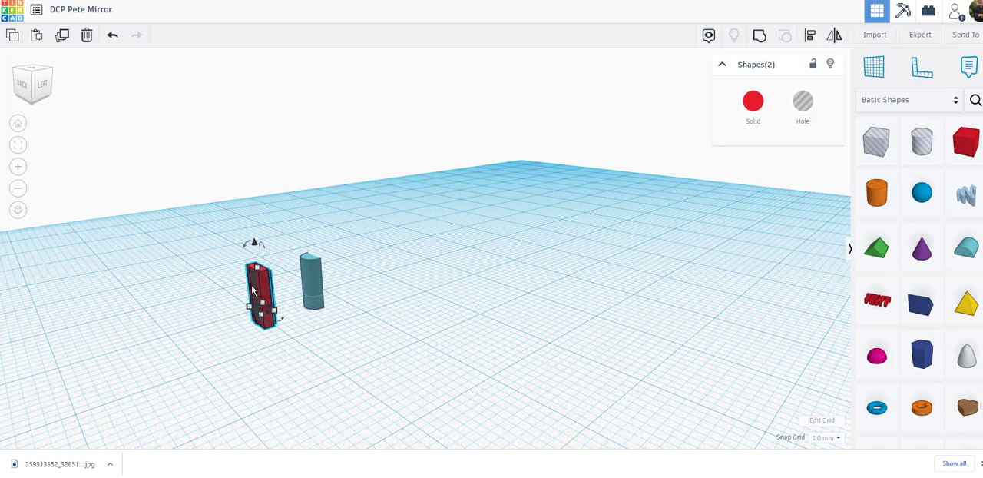
{"action": "right_click_drag", "start_coordinate": [292, 369], "coordinate": [439, 319]}
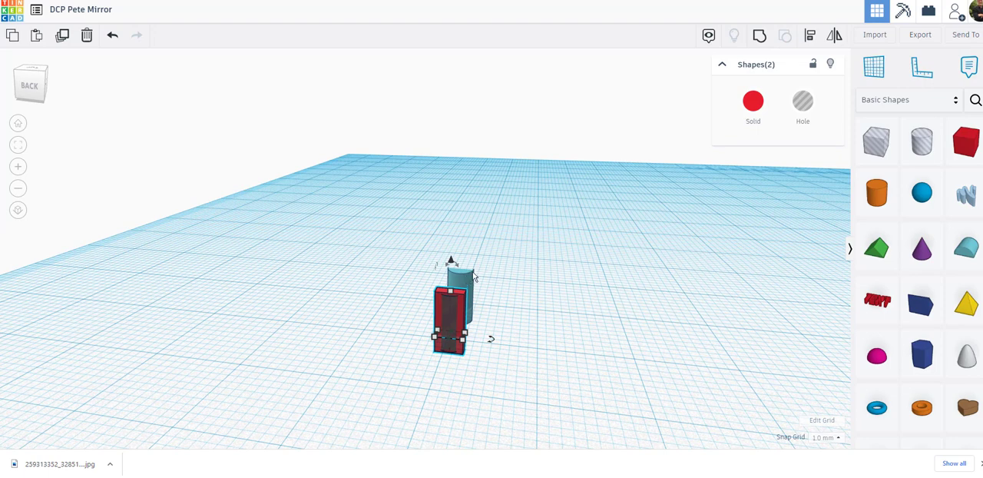
{"action": "left_click", "coordinate": [758, 39]}
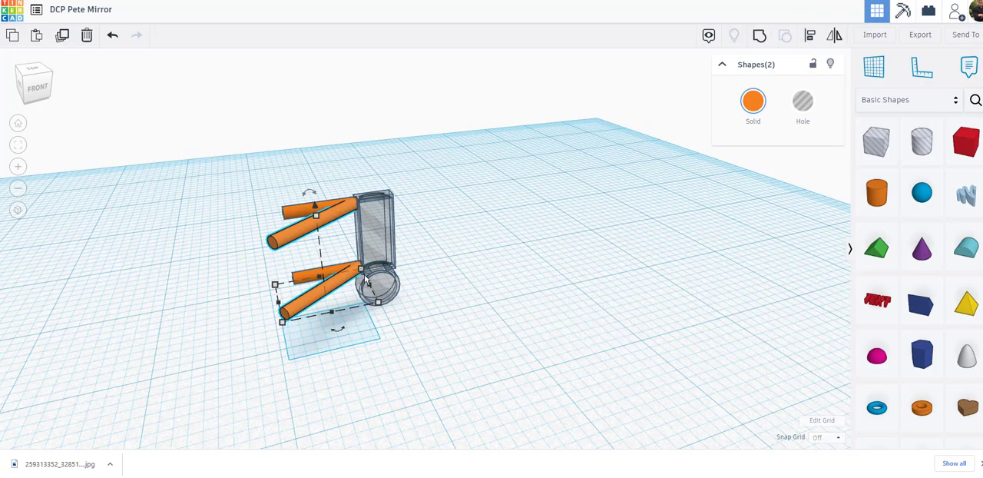
Place the ruler origin at the free end of the straight orange cylinders
{"action": "right_click_drag", "start_coordinate": [171, 329], "coordinate": [450, 361]}
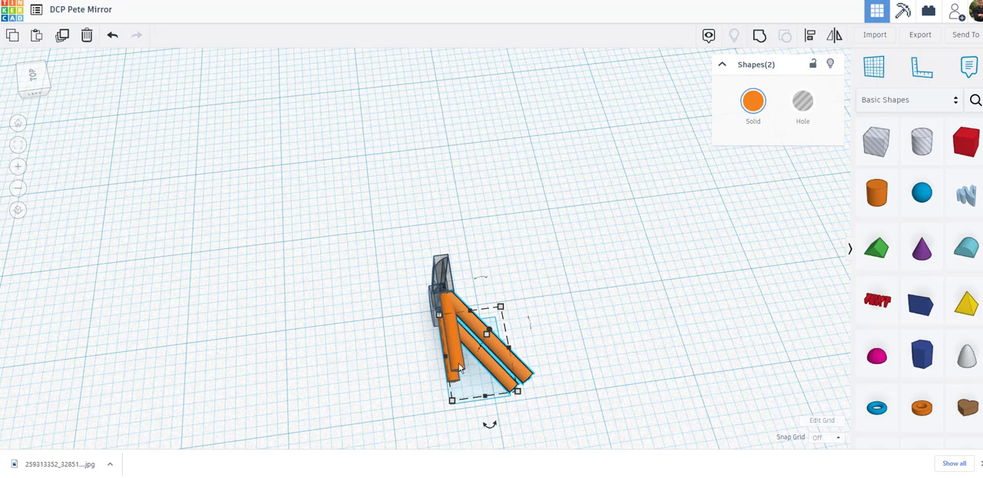
{"action": "right_click_drag", "start_coordinate": [592, 416], "coordinate": [552, 404]}
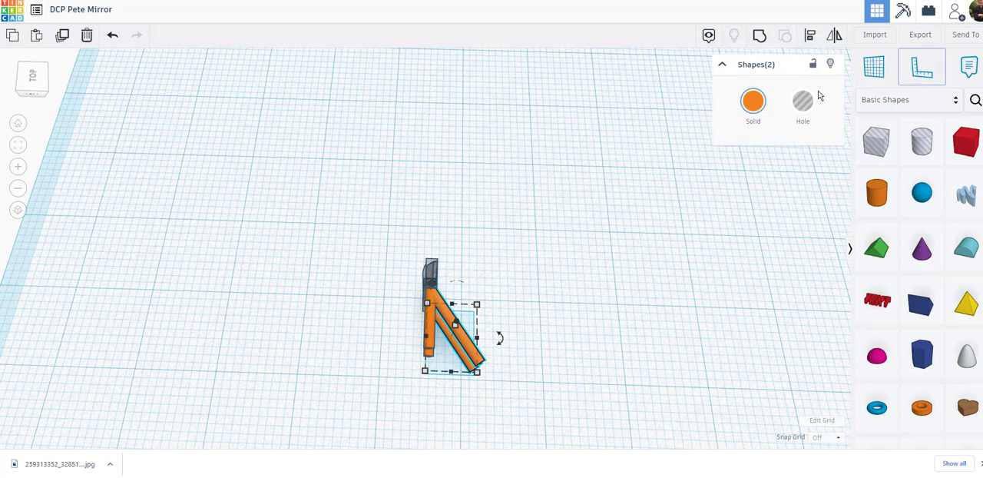
{"action": "left_click", "coordinate": [921, 71]}
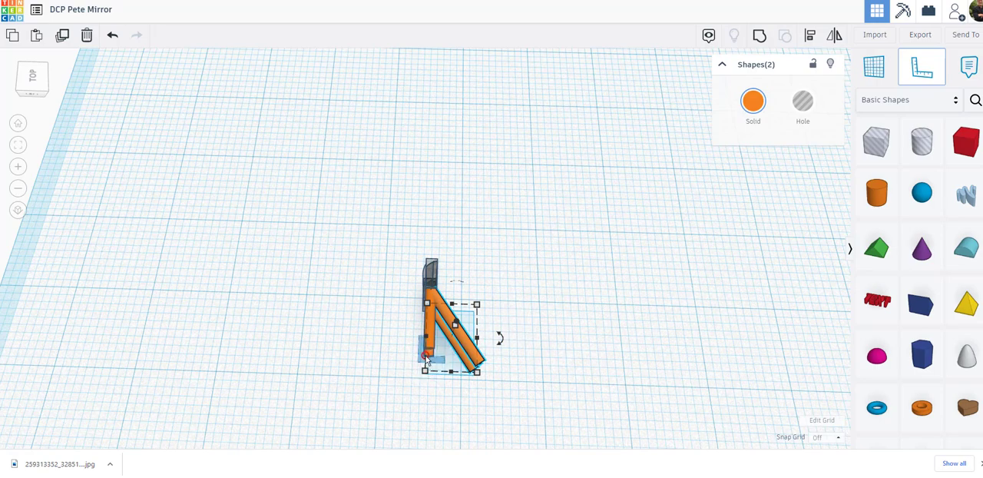
{"action": "left_click", "coordinate": [425, 354]}
{"action": "scroll", "coordinate": [554, 390], "scroll_direction": "up", "scroll_amount": 4}
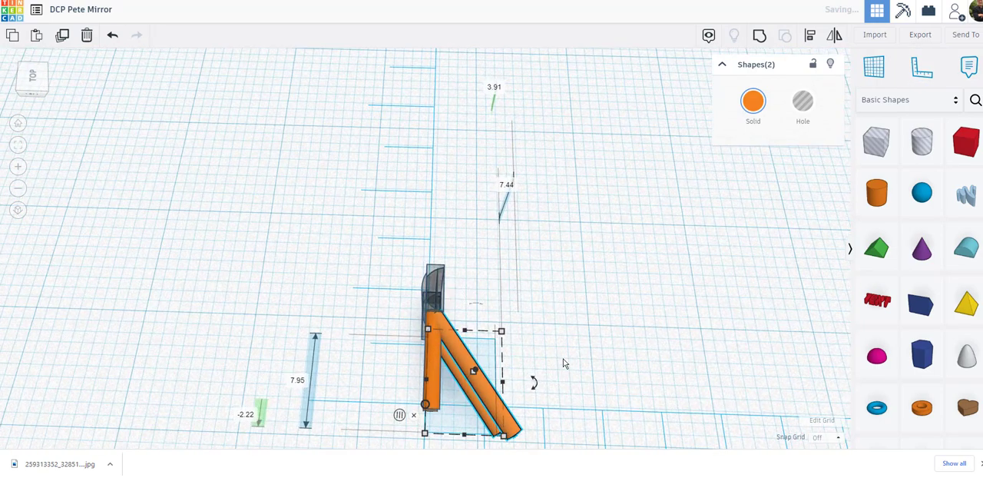
Duplicate the two dark red end cylinders and shift the copies sideways from the straight arms toward the angled arms
{"action": "right_click_drag", "start_coordinate": [626, 344], "coordinate": [631, 284]}
{"action": "left_click", "coordinate": [631, 284]}
{"action": "scroll", "coordinate": [632, 284], "scroll_direction": "down", "scroll_amount": 2}
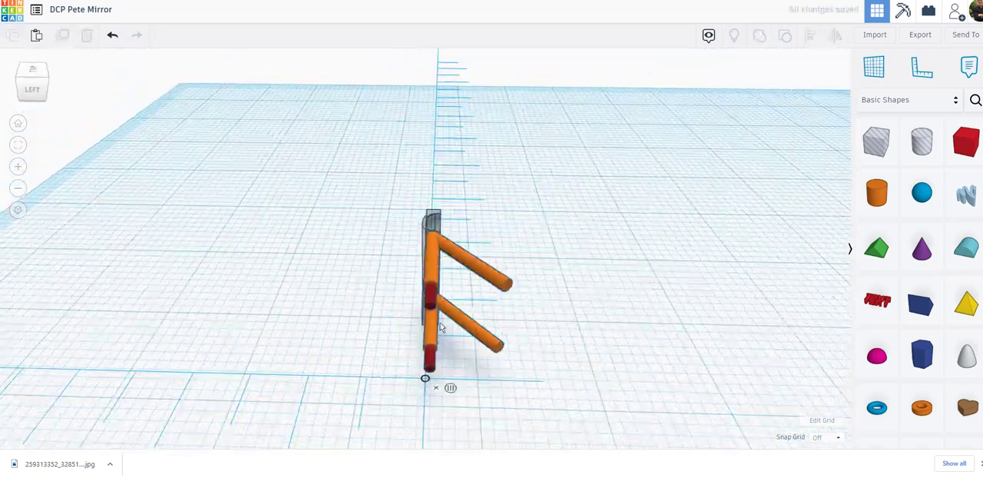
{"action": "left_click", "coordinate": [432, 308]}
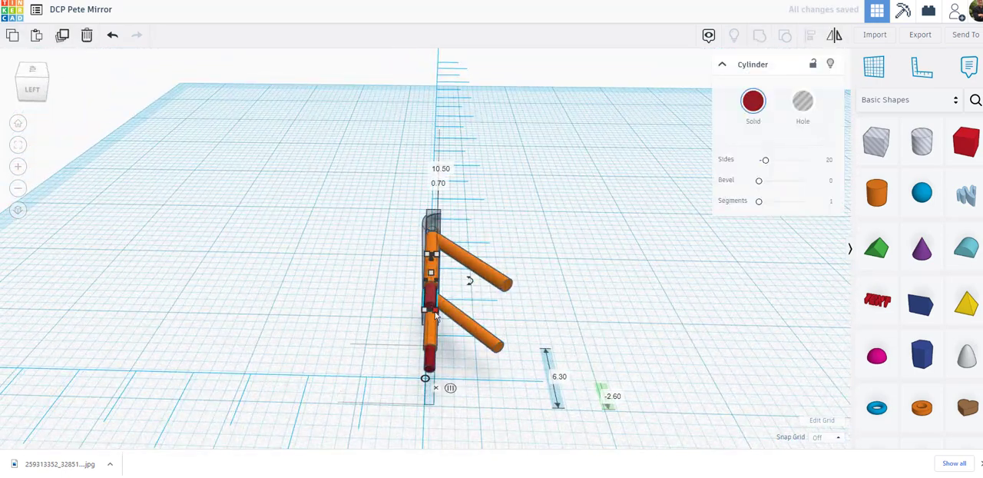
{"action": "left_click", "coordinate": [430, 371], "text": "shift"}
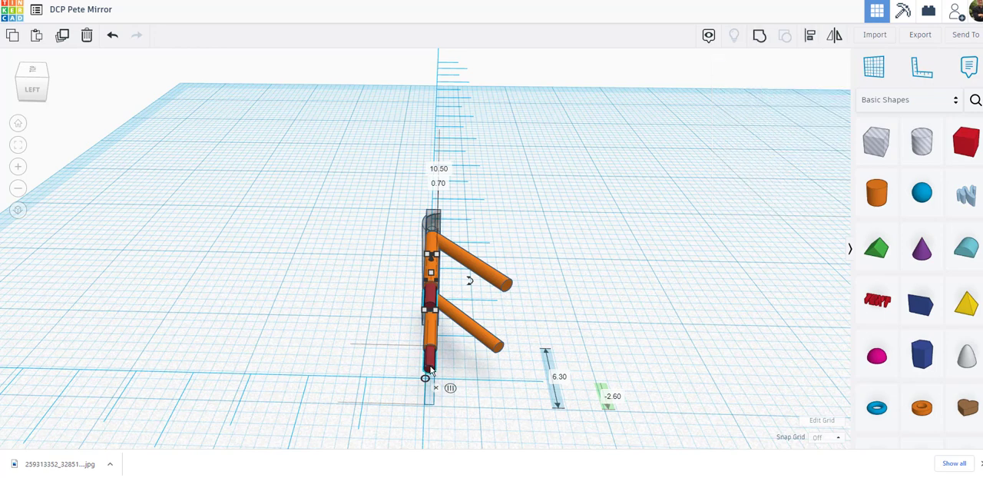
{"action": "left_click", "coordinate": [63, 36]}
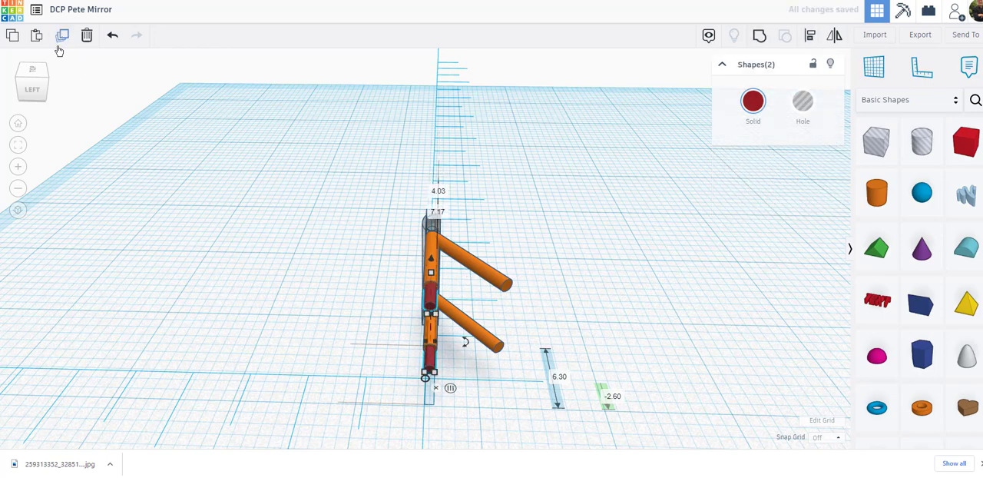
{"action": "key", "text": "Right"}
{"action": "key", "text": "Right"}
{"action": "key", "text": "Right"}
{"action": "key", "text": "Right"}
{"action": "key", "text": "Right"}
{"action": "key", "text": "Right"}
{"action": "key", "text": "Right"}
{"action": "key", "text": "Right"}
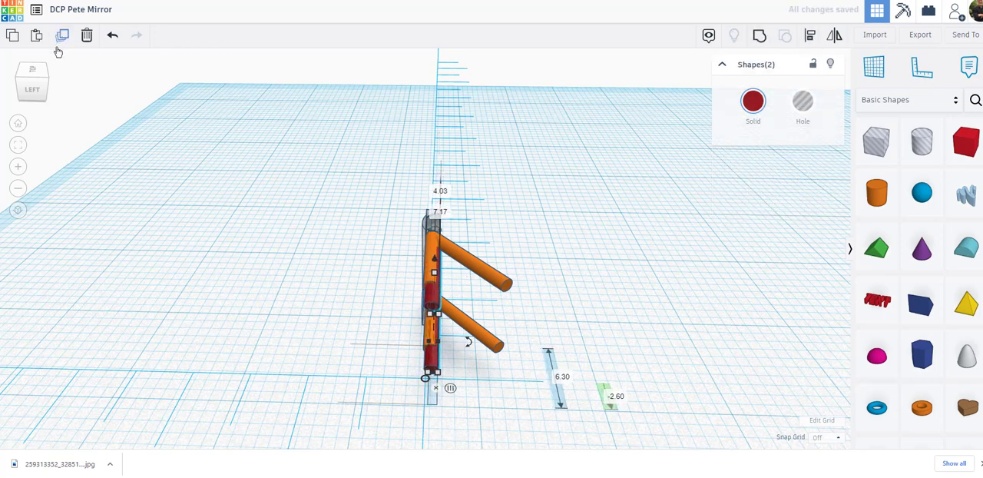
{"action": "key", "text": "Right"}
{"action": "key", "text": "Right"}
{"action": "key", "text": "Right"}
{"action": "key", "text": "Right"}
{"action": "key", "text": "Right"}
{"action": "key", "text": "Right"}
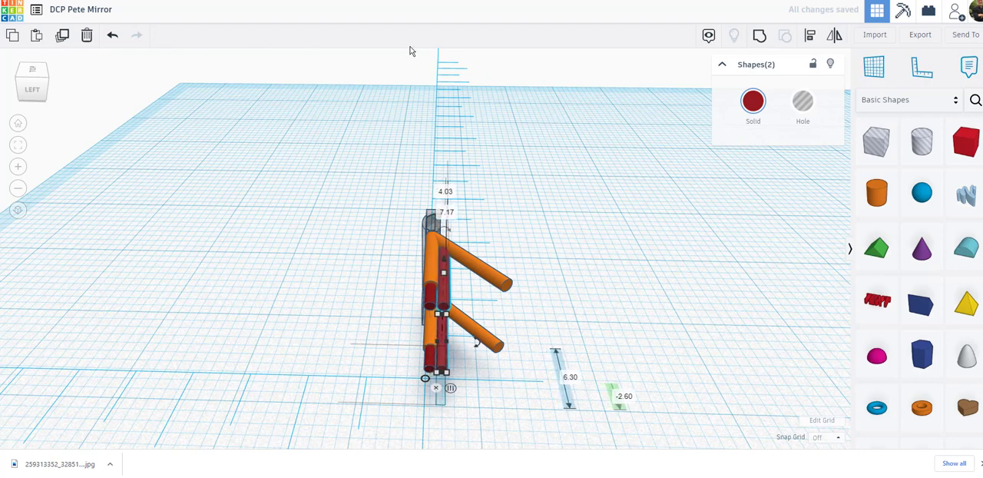
{"action": "key", "text": "Right"}
{"action": "key", "text": "Right"}
{"action": "key", "text": "Right"}
{"action": "key", "text": "Right"}
{"action": "key", "text": "Right"}
{"action": "key", "text": "Right"}
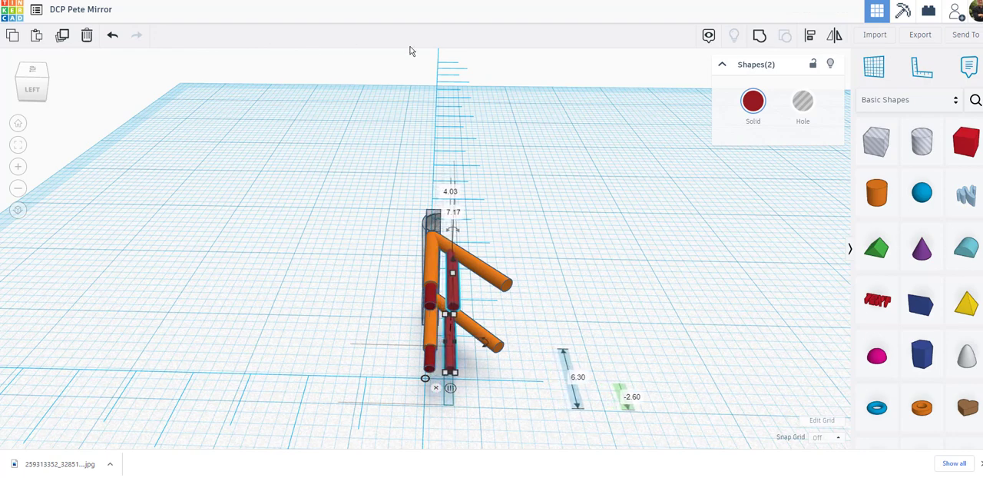
{"action": "key", "text": "Right"}
{"action": "key", "text": "Right"}
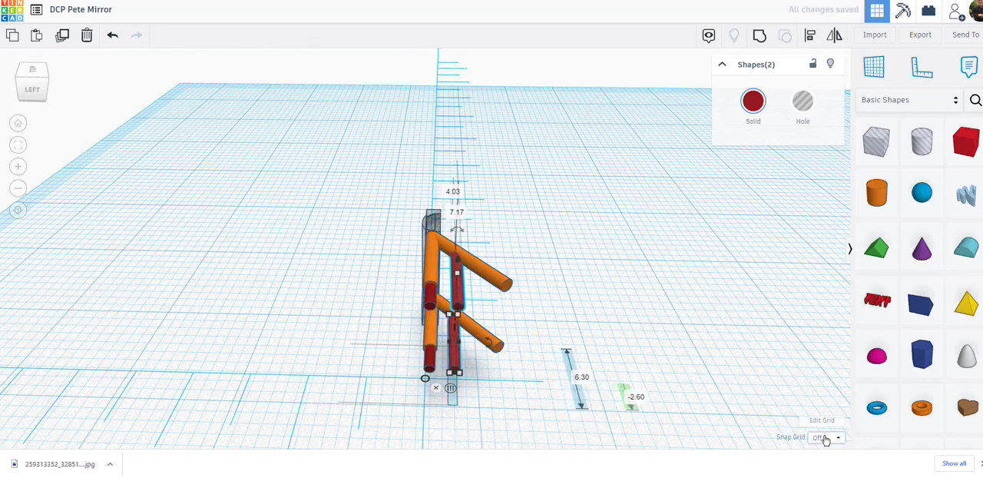
Set the snap grid to 0.1 mm and move the dark red copies to the ends of the two angled orange arms
{"action": "left_click", "coordinate": [826, 438]}
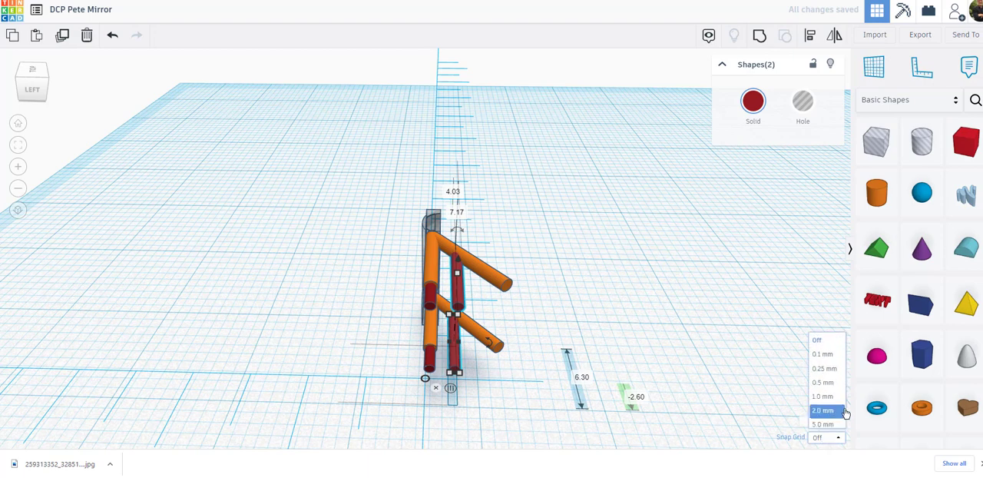
{"action": "left_click", "coordinate": [823, 346]}
{"action": "key", "text": "Right"}
{"action": "key", "text": "Right"}
{"action": "key", "text": "Right"}
{"action": "key", "text": "Right"}
{"action": "key", "text": "Right"}
{"action": "key", "text": "Right"}
{"action": "key", "text": "Right"}
{"action": "key", "text": "Right"}
{"action": "key", "text": "Right"}
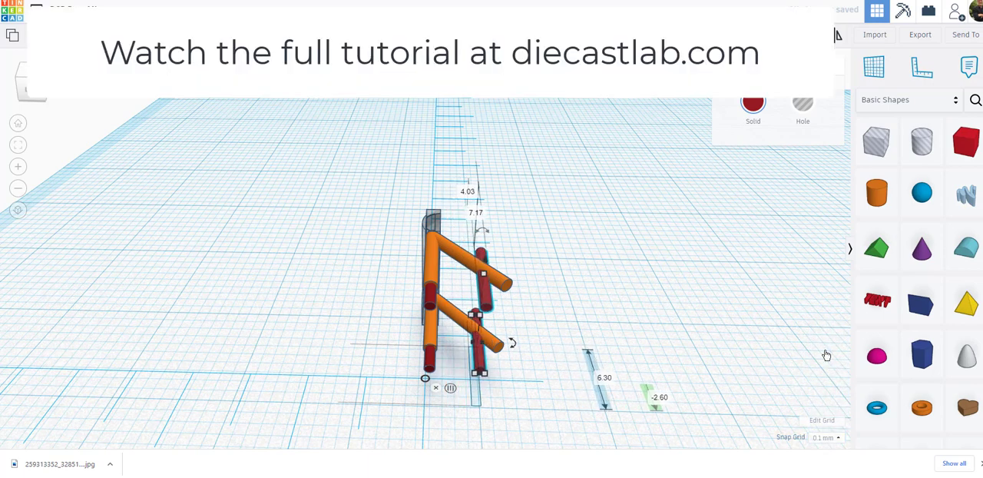
{"action": "key", "text": "Right"}
{"action": "key", "text": "Right"}
{"action": "key", "text": "Right"}
{"action": "key", "text": "Right"}
{"action": "key", "text": "Right"}
{"action": "key", "text": "Right"}
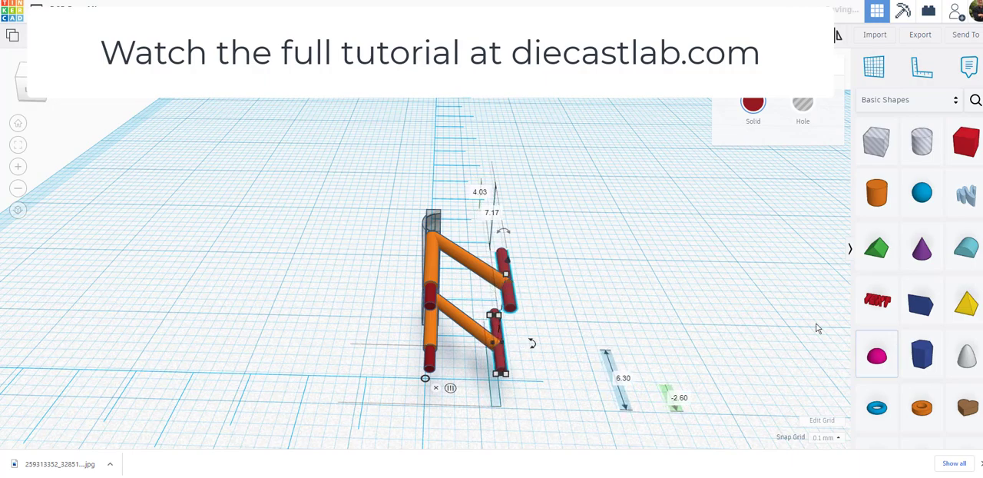
{"action": "right_click_drag", "start_coordinate": [818, 330], "coordinate": [562, 348]}
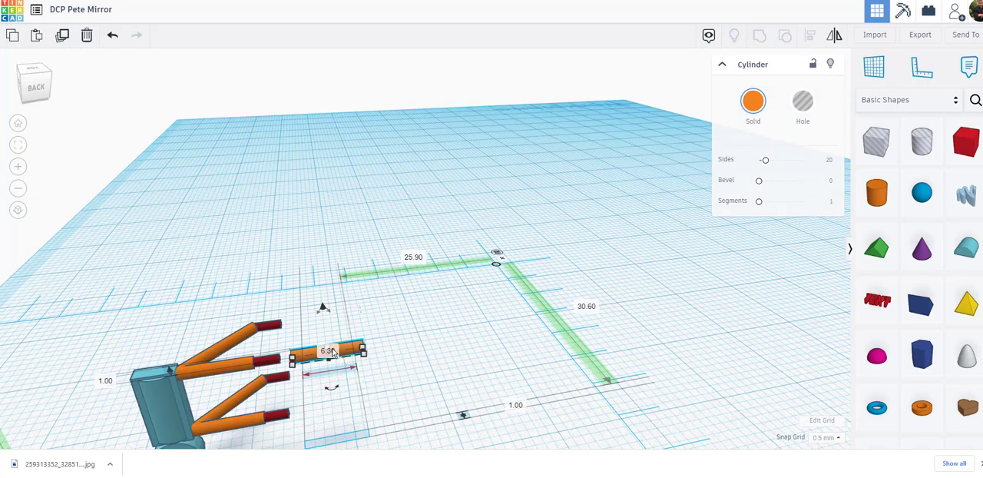
Set the loose orange cylinder's length to 9 mm and rotate it 45 degrees into a diagonal
{"action": "left_click", "coordinate": [328, 351]}
{"action": "type", "text": "9"}
{"action": "key", "text": "Return"}
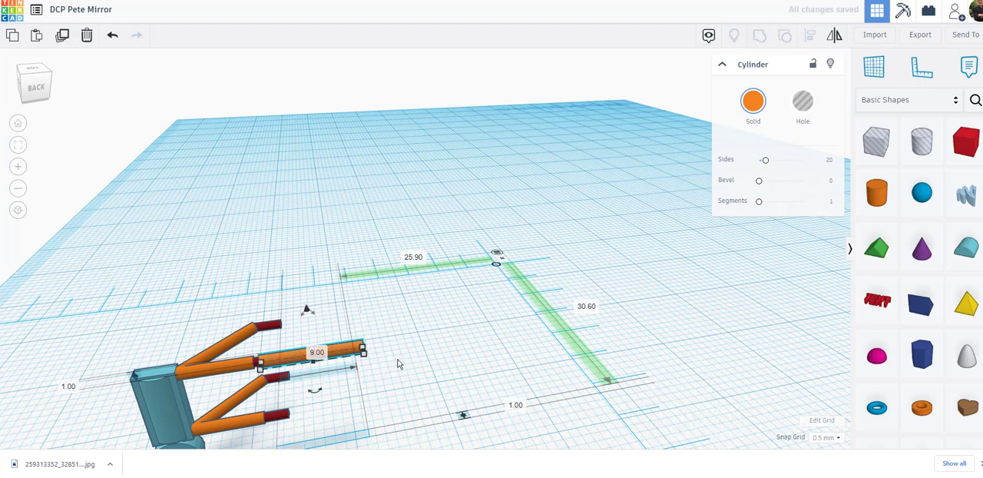
{"action": "left_click_drag", "start_coordinate": [308, 310], "coordinate": [309, 283]}
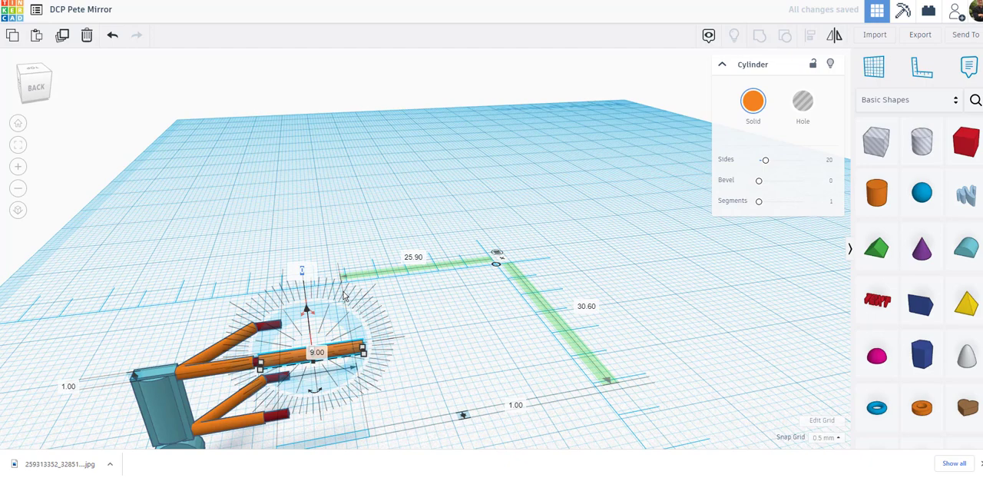
{"action": "type", "text": "45"}
{"action": "key", "text": "Return"}
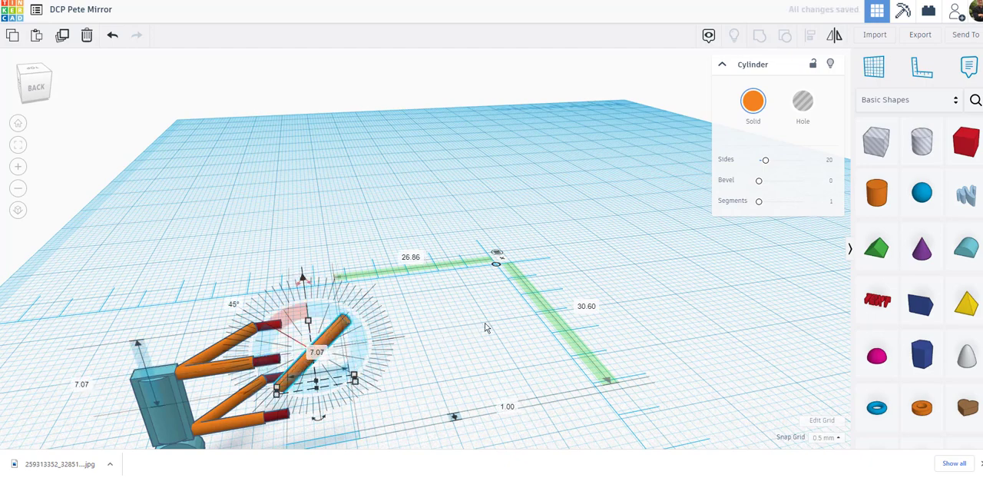
Lower the diagonal orange cylinder and move it toward the mirror body so it braces the upper and lower arms
{"action": "right_click_drag", "start_coordinate": [507, 328], "coordinate": [520, 301]}
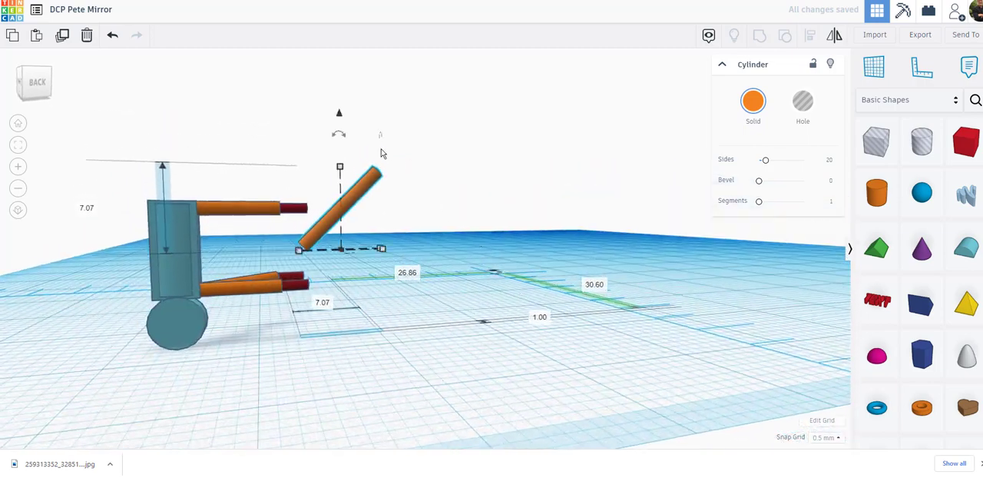
{"action": "left_click_drag", "start_coordinate": [340, 115], "coordinate": [327, 159]}
{"action": "key", "text": "Left"}
{"action": "key", "text": "Left"}
{"action": "key", "text": "Left"}
{"action": "key", "text": "Left"}
{"action": "key", "text": "Left"}
{"action": "key", "text": "Left"}
{"action": "key", "text": "Left"}
{"action": "key", "text": "Left"}
{"action": "key", "text": "Left"}
{"action": "key", "text": "Left"}
{"action": "key", "text": "Left"}
{"action": "key", "text": "Left"}
{"action": "key", "text": "Left"}
{"action": "key", "text": "Left"}
{"action": "key", "text": "Left"}
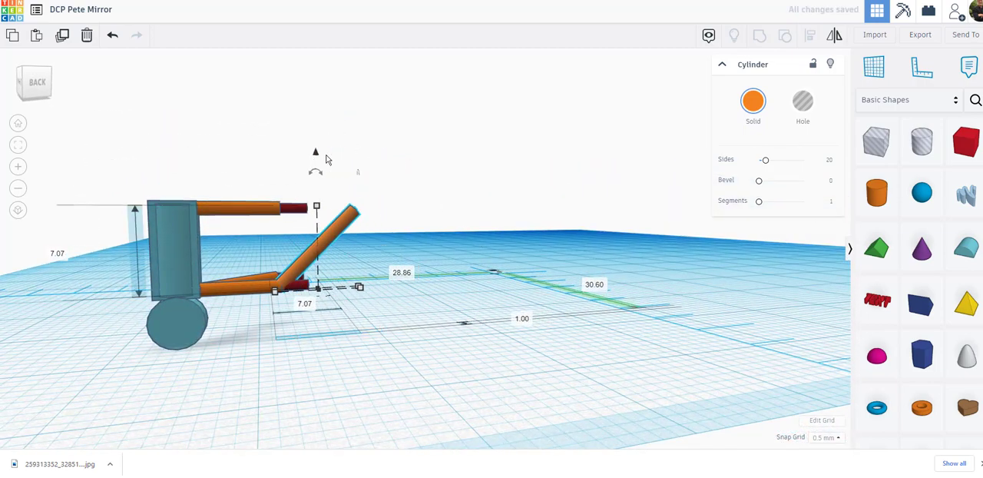
{"action": "key", "text": "Left"}
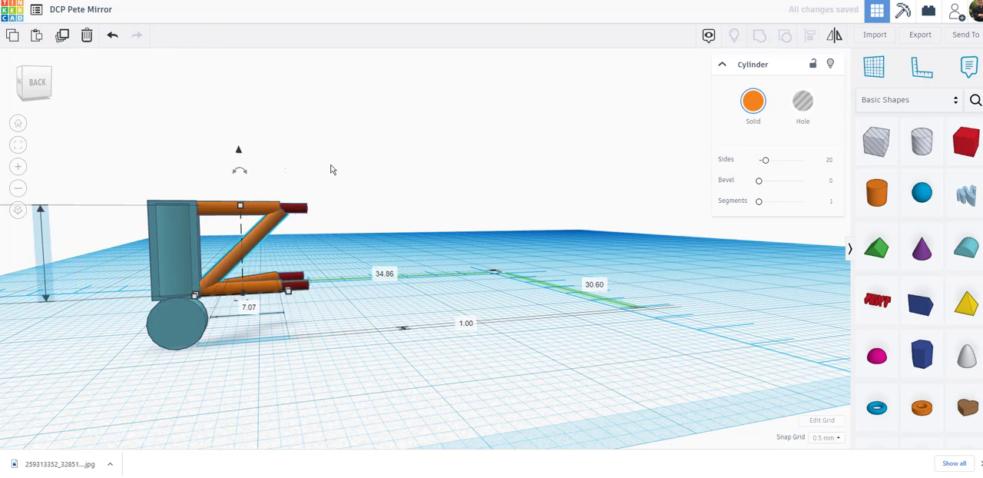
{"action": "left_click", "coordinate": [241, 176]}
{"action": "left_click", "coordinate": [238, 142]}
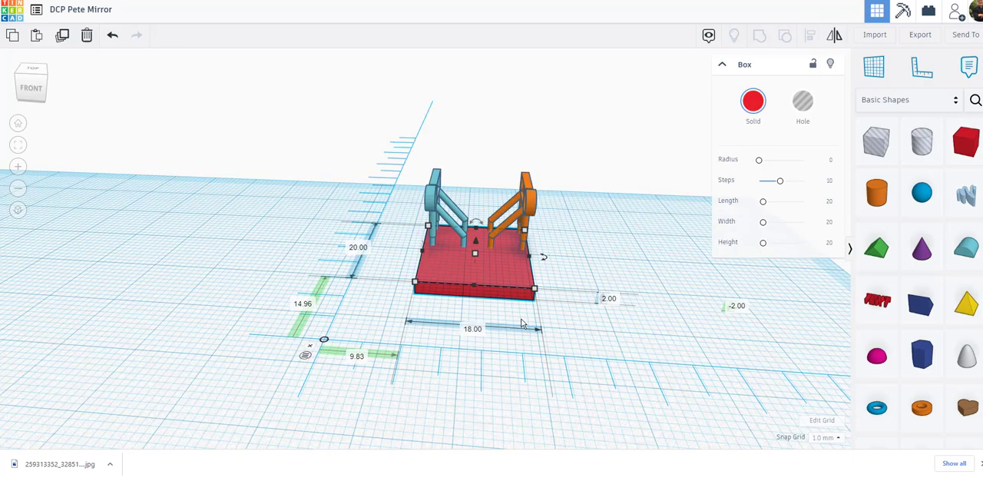
Duplicate the last mirror pair repeatedly to extend the row past the end of the red base
{"action": "right_click_drag", "start_coordinate": [663, 410], "coordinate": [412, 342]}
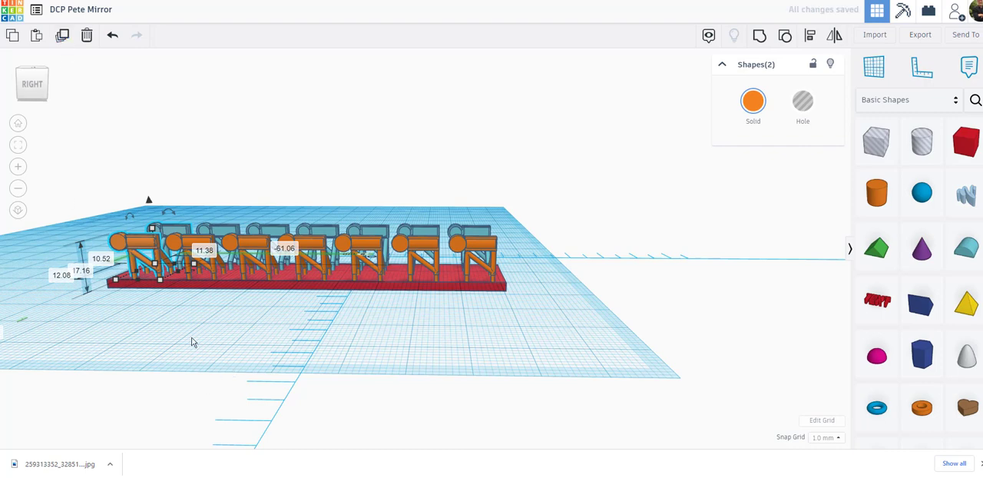
{"action": "left_click", "coordinate": [62, 36]}
{"action": "left_click", "coordinate": [62, 36]}
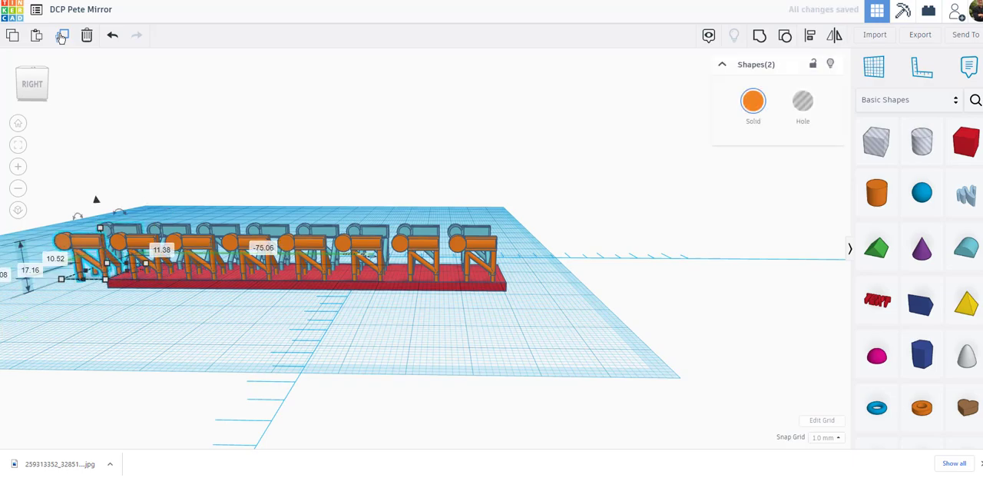
Lengthen the red base to 140 mm and shift it along the row so it sits under all the mirror pairs
{"action": "mouse_move", "coordinate": [156, 320]}
{"action": "right_mouse_down"}
{"action": "mouse_move", "coordinate": [193, 338]}
{"action": "mouse_move", "coordinate": [158, 340]}
{"action": "mouse_move", "coordinate": [176, 323]}
{"action": "mouse_move", "coordinate": [171, 330]}
{"action": "mouse_move", "coordinate": [162, 311]}
{"action": "right_mouse_up"}
{"action": "left_click", "coordinate": [154, 300]}
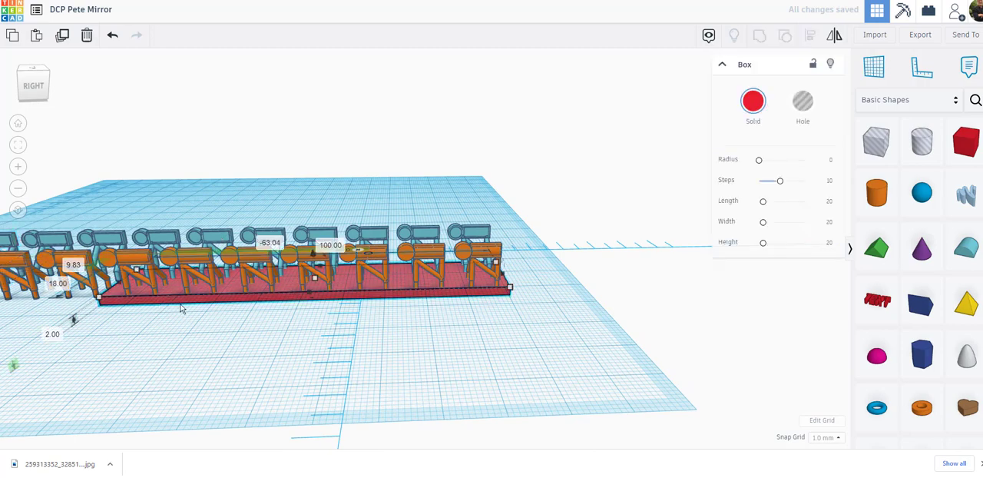
{"action": "scroll", "coordinate": [100, 308], "scroll_direction": "down", "scroll_amount": 3}
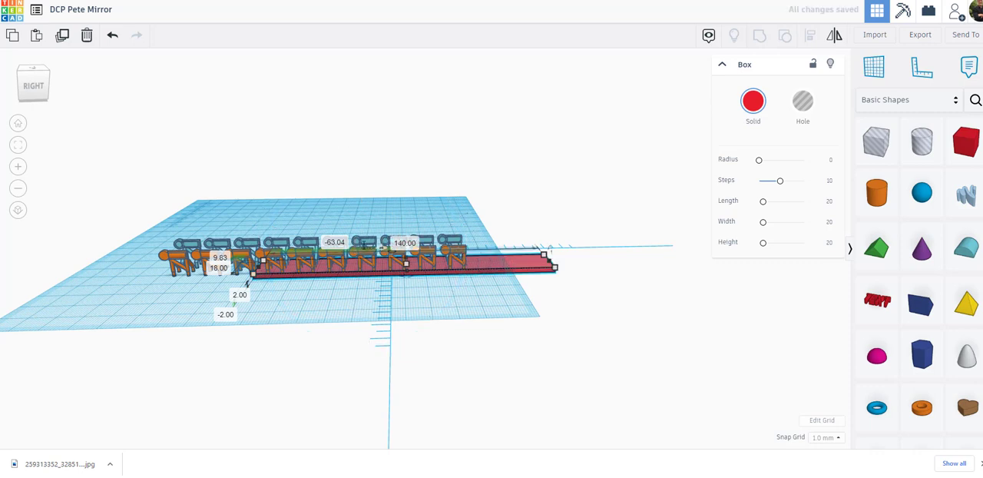
{"action": "key", "text": "Left"}
{"action": "key", "text": "Left"}
{"action": "key", "text": "Left"}
{"action": "key", "text": "Left"}
{"action": "key", "text": "Left"}
{"action": "key", "text": "Left"}
{"action": "key", "text": "Left"}
{"action": "key", "text": "Left"}
{"action": "key", "text": "Left"}
{"action": "key", "text": "Left"}
{"action": "key", "text": "Left"}
{"action": "key", "text": "Left"}
{"action": "key", "text": "Left"}
{"action": "key", "text": "Left"}
{"action": "key", "text": "Left"}
{"action": "key", "text": "Left"}
{"action": "key", "text": "Left"}
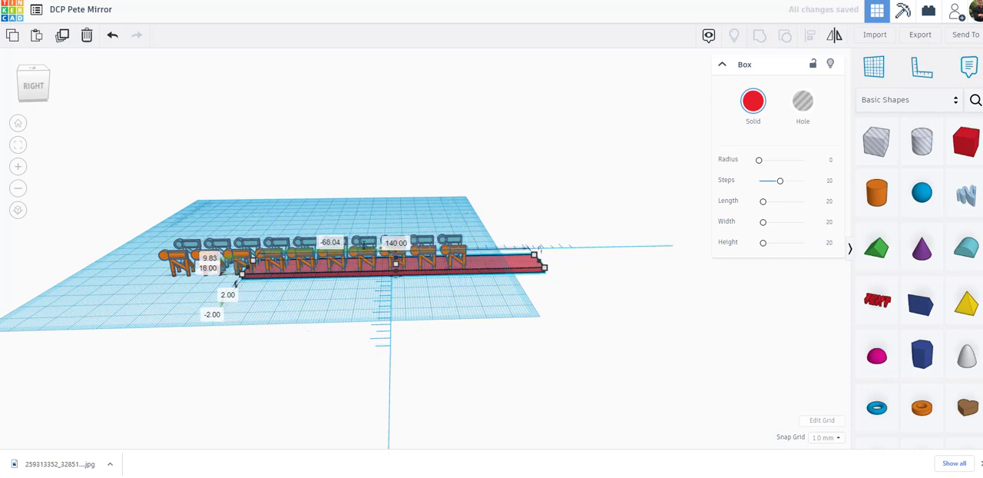
{"action": "key", "text": "Left"}
{"action": "key", "text": "Left"}
{"action": "key", "text": "Left"}
{"action": "key", "text": "Left"}
{"action": "key", "text": "Left"}
{"action": "key", "text": "Left"}
{"action": "key", "text": "Left"}
{"action": "key", "text": "Left"}
{"action": "key", "text": "Left"}
{"action": "key", "text": "Left"}
{"action": "key", "text": "Left"}
{"action": "key", "text": "Left"}
{"action": "key", "text": "Left"}
{"action": "key", "text": "Left"}
{"action": "key", "text": "Left"}
{"action": "key", "text": "Left"}
{"action": "key", "text": "Left"}
{"action": "key", "text": "Left"}
{"action": "key", "text": "Left"}
{"action": "key", "text": "Left"}
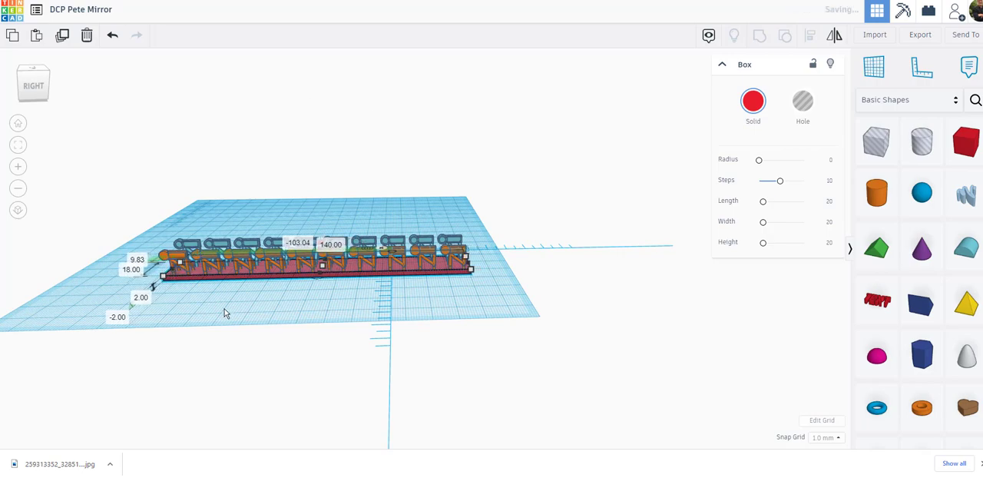
{"action": "left_click", "coordinate": [174, 300]}
Inspect the row of mirror pairs on the red base from both long sides and from the end
{"action": "right_click_drag", "start_coordinate": [174, 299], "coordinate": [580, 274]}
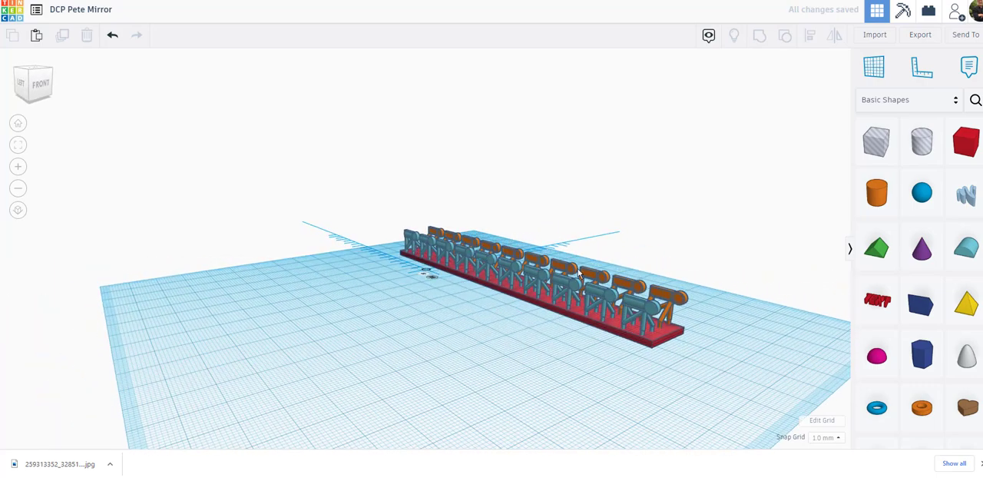
{"action": "right_click_drag", "start_coordinate": [762, 351], "coordinate": [506, 246]}
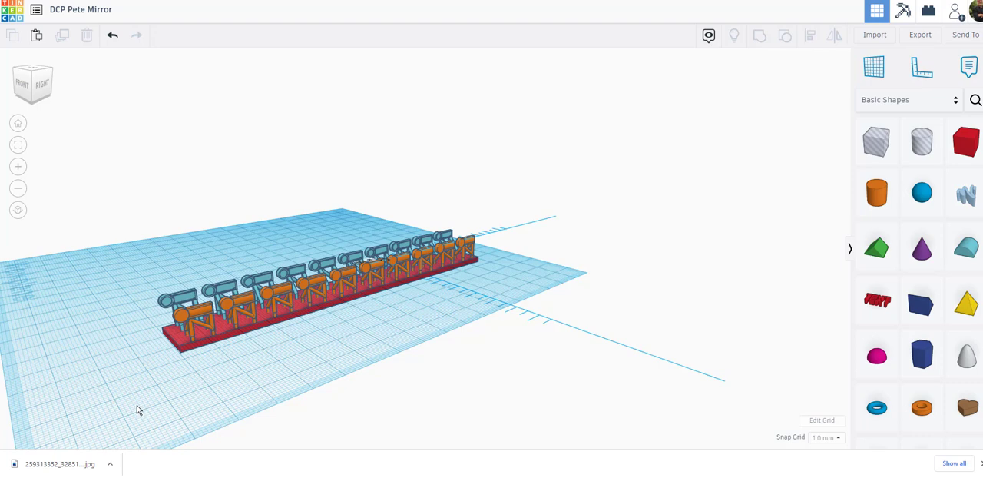
{"action": "right_click_drag", "start_coordinate": [139, 410], "coordinate": [253, 377]}
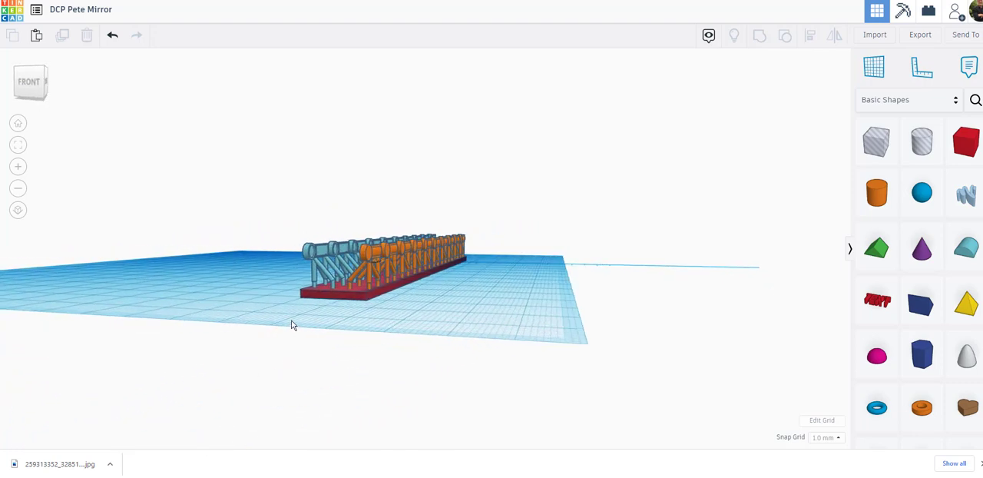
{"action": "right_click_drag", "start_coordinate": [292, 325], "coordinate": [311, 343]}
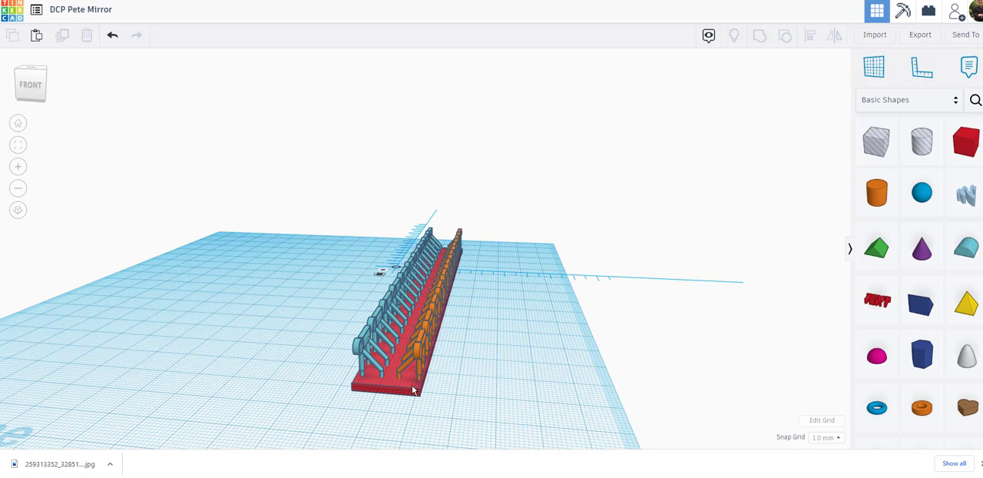
{"action": "right_click_drag", "start_coordinate": [457, 380], "coordinate": [458, 369]}
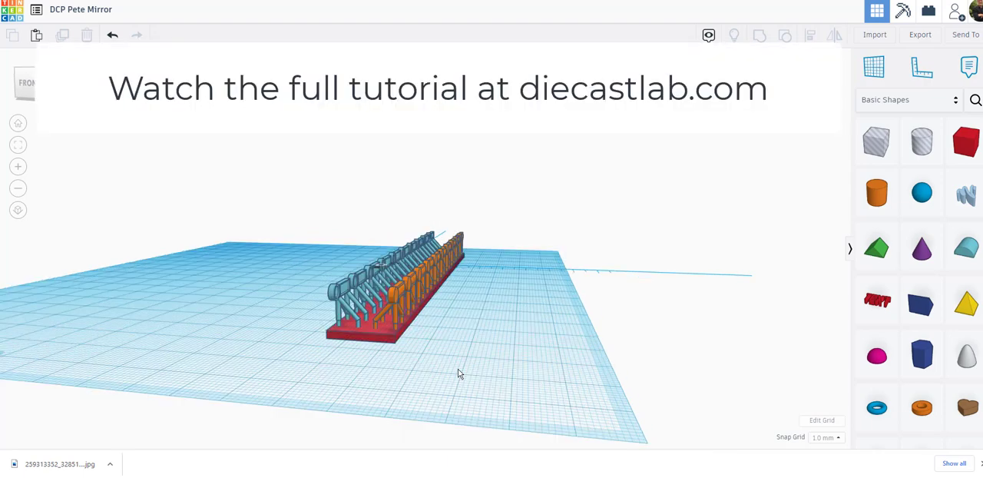